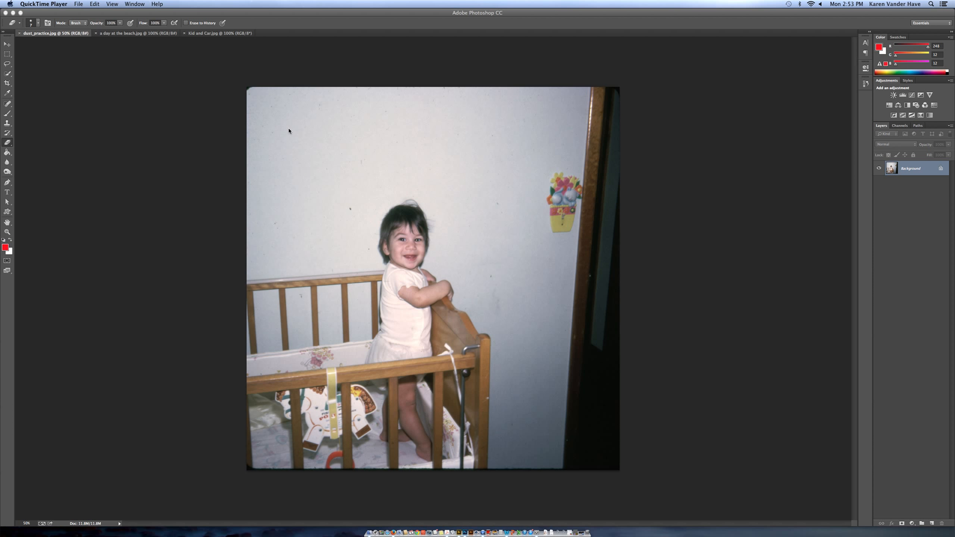
# - Duplicate the Background layer and rename the copy "dust and scratches"
pyautogui.click(556, 160)
pyautogui.press('super+j')
pyautogui.doubleClick(911, 168)
pyautogui.write('dust and scratches')
pyautogui.press('Return')
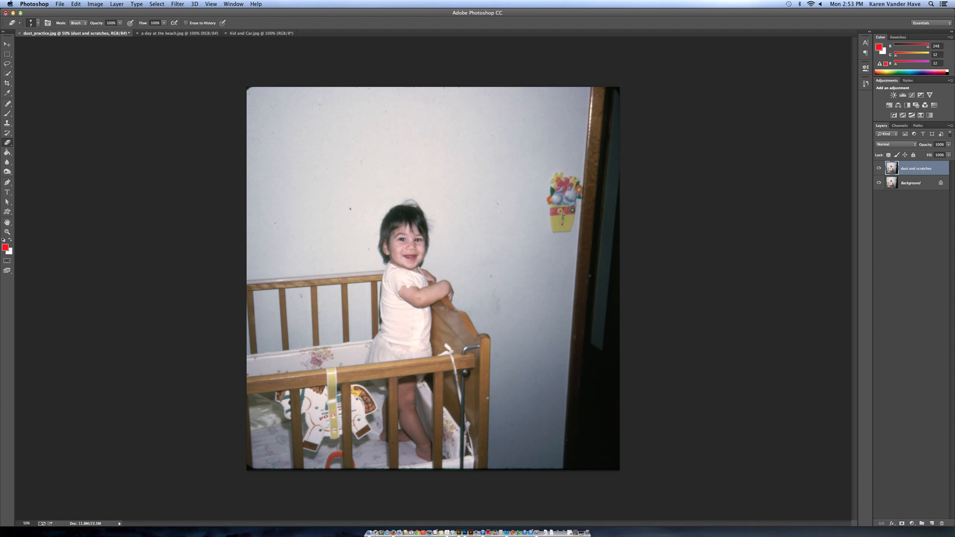
# - Apply the Dust & Scratches noise filter to the duplicate layer with a small pixel radius and a threshold of 0 levels
pyautogui.click(183, 4)
pyautogui.moveTo(189, 113)
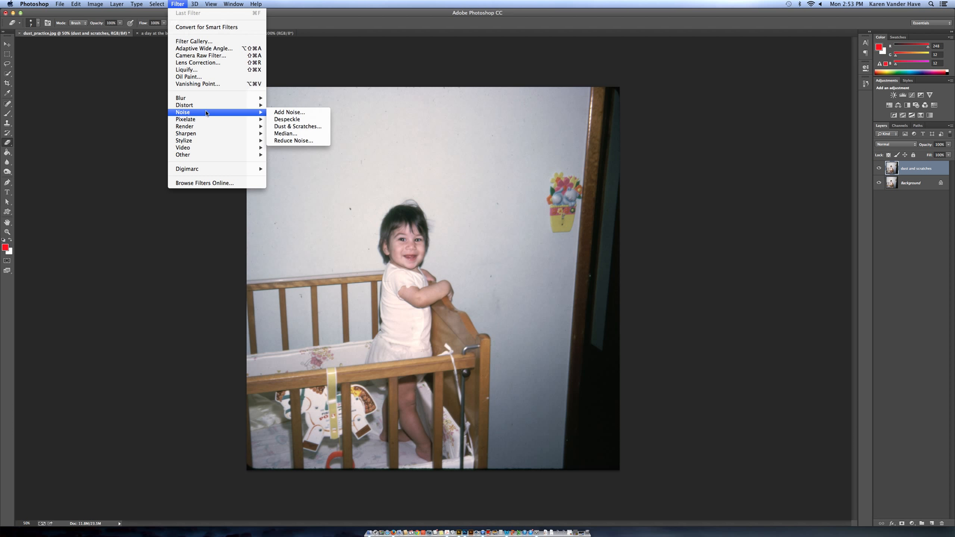
pyautogui.click(289, 126)
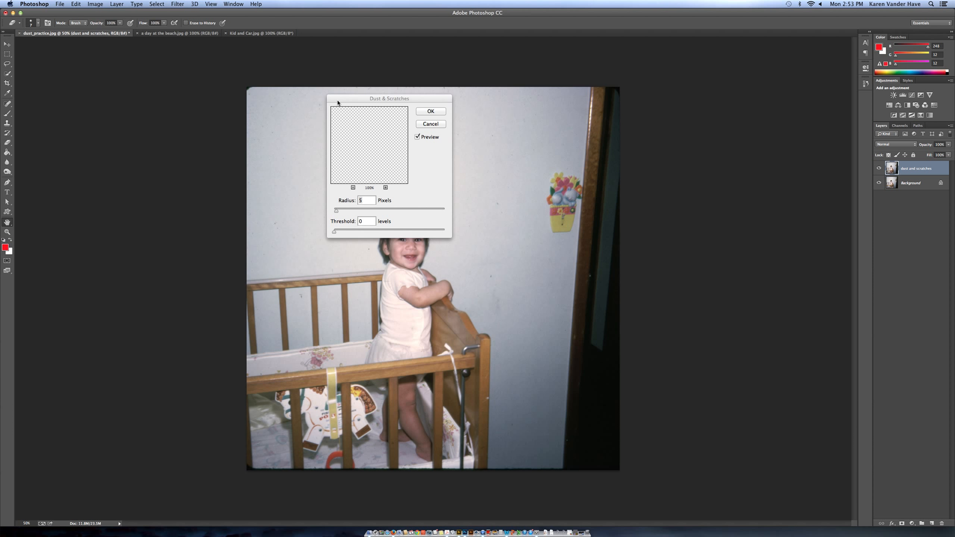
pyautogui.moveTo(337, 103); pyautogui.dragTo(580, 186)
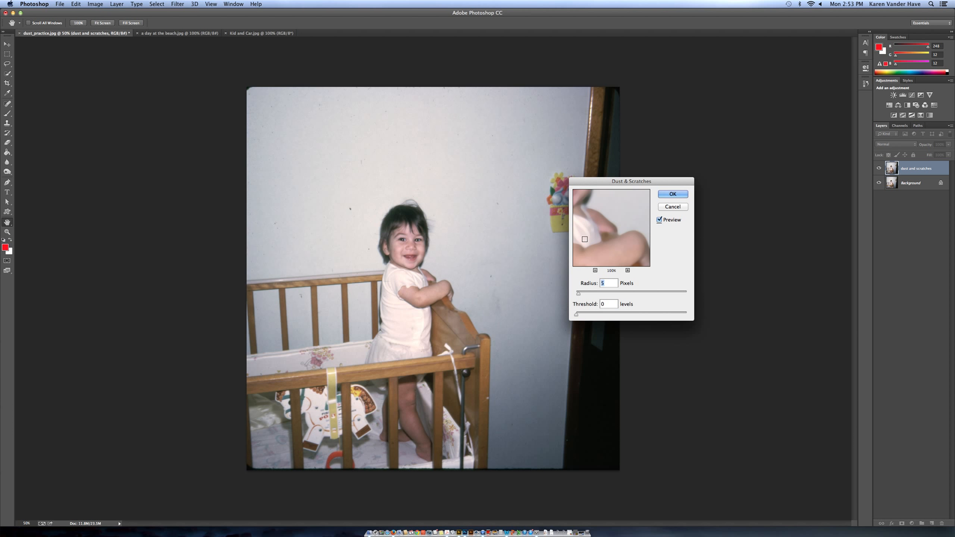
pyautogui.moveTo(577, 293); pyautogui.dragTo(577, 295)
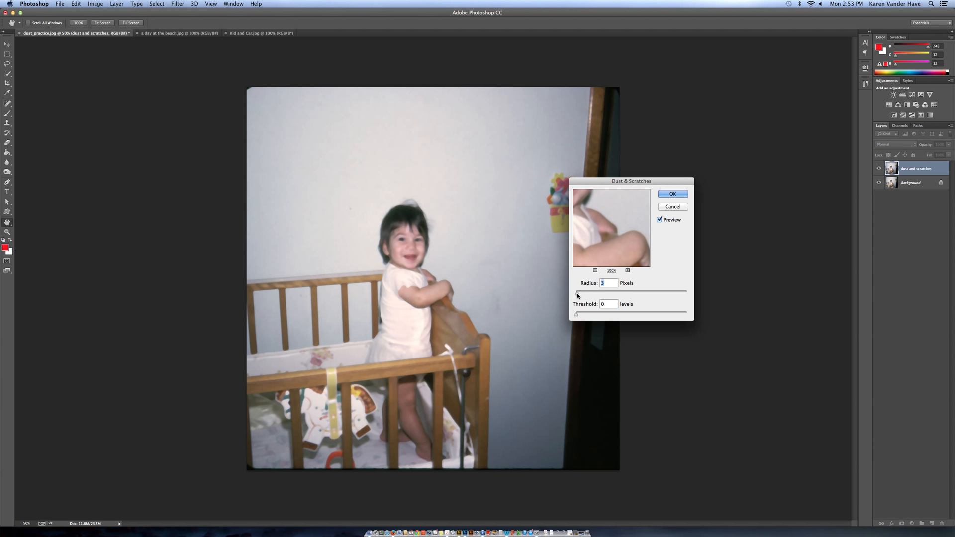
pyautogui.click(659, 220)
pyautogui.click(659, 220)
pyautogui.moveTo(578, 294); pyautogui.dragTo(579, 295)
pyautogui.click(680, 195)
# - Remove the remaining dark spot on the wall beside the child's head with the Spot Healing Brush
pyautogui.press('e')
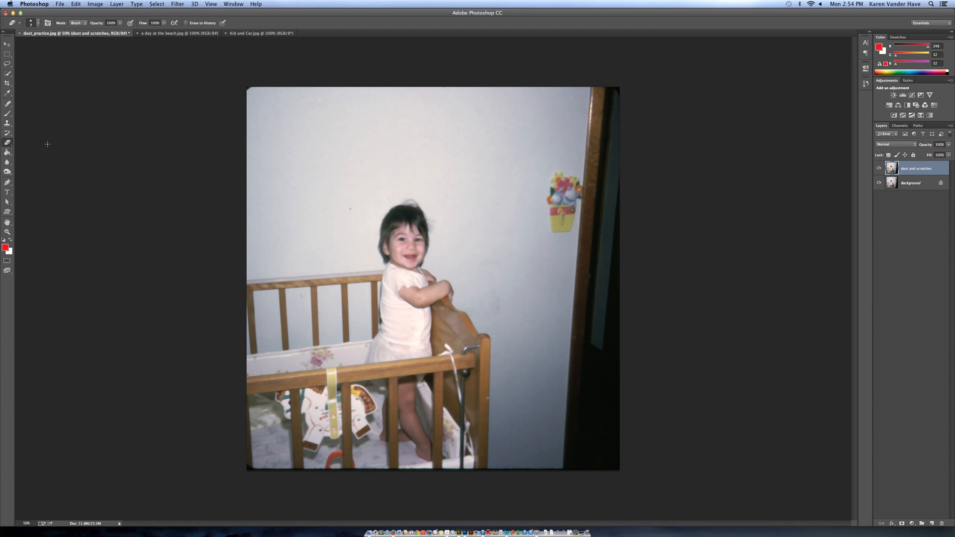
pyautogui.click(8, 103)
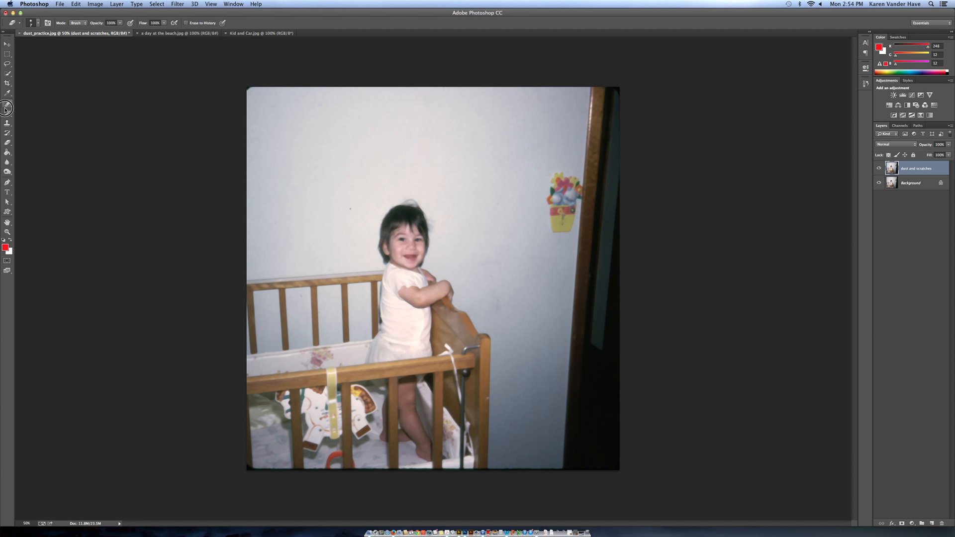
pyautogui.click(350, 207)
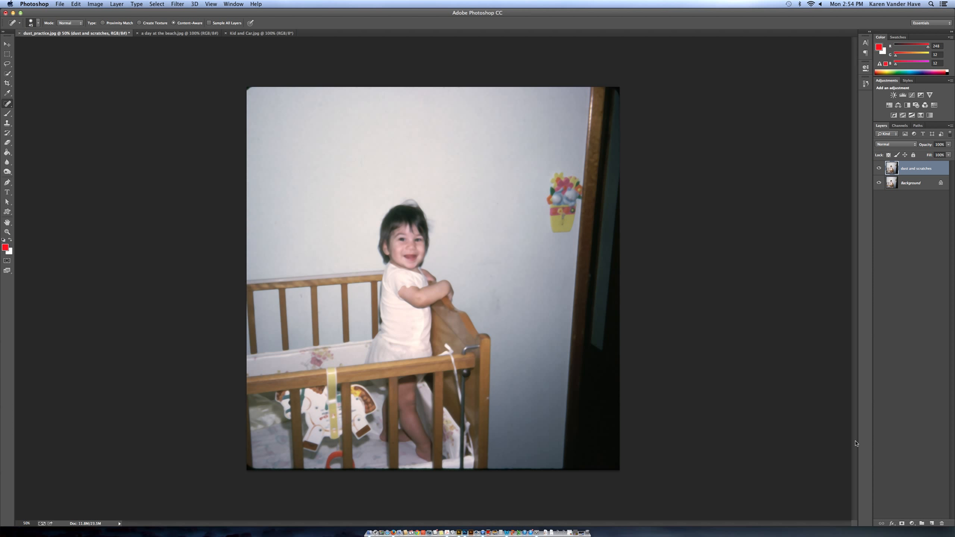
# - Add a layer mask to the dust and scratches layer and paint black over the child with a size 200 brush
pyautogui.click(902, 523)
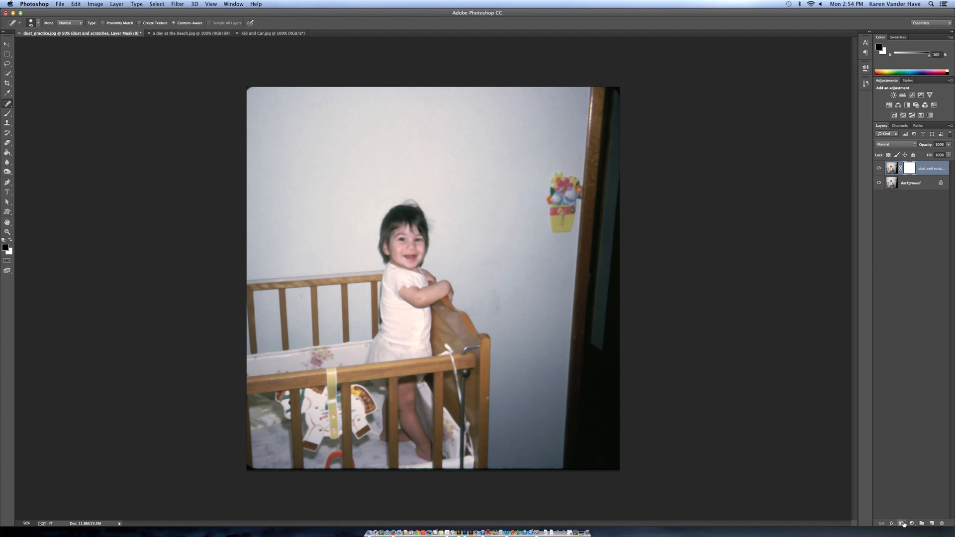
pyautogui.click(7, 114)
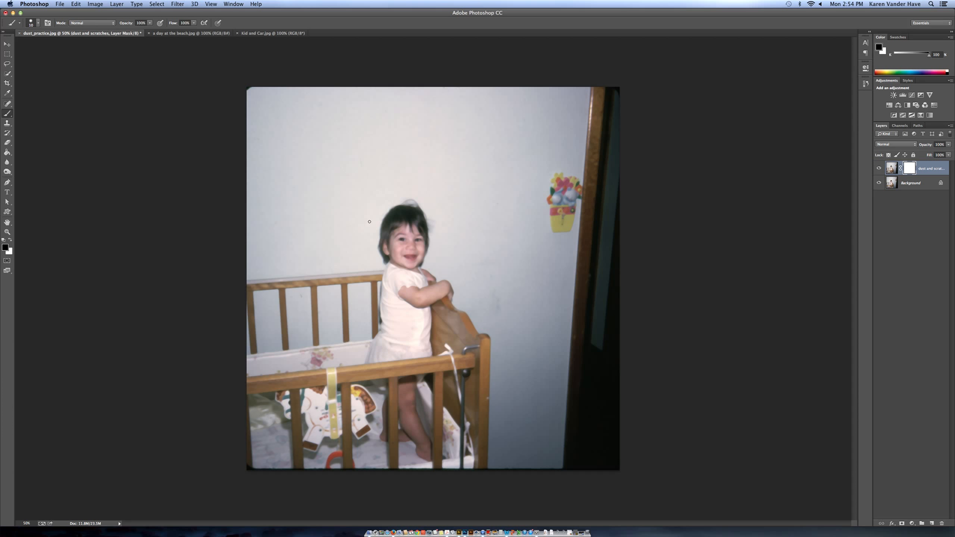
pyautogui.press(']')
pyautogui.press(']')
pyautogui.press(']')
pyautogui.press(']')
pyautogui.press(']')
pyautogui.press(']')
pyautogui.press(']')
pyautogui.press(']')
pyautogui.press(']')
pyautogui.press(']')
pyautogui.press(']')
pyautogui.moveTo(402, 224)
pyautogui.mouseDown()
pyautogui.moveTo(398, 251)
pyautogui.moveTo(408, 250)
pyautogui.moveTo(410, 232)
pyautogui.moveTo(398, 242)
pyautogui.moveTo(410, 268)
pyautogui.moveTo(405, 306)
pyautogui.moveTo(424, 304)
pyautogui.moveTo(439, 335)
pyautogui.moveTo(413, 370)
pyautogui.moveTo(347, 393)
pyautogui.moveTo(253, 382)
pyautogui.moveTo(321, 420)
pyautogui.moveTo(351, 455)
pyautogui.moveTo(312, 459)
pyautogui.moveTo(436, 450)
pyautogui.moveTo(473, 467)
pyautogui.moveTo(468, 398)
pyautogui.moveTo(444, 336)
pyautogui.moveTo(463, 349)
pyautogui.moveTo(454, 446)
pyautogui.moveTo(372, 382)
pyautogui.moveTo(381, 300)
pyautogui.moveTo(443, 383)
pyautogui.mouseUp()
# - Close dust_practice.jpg and bring up a day at the beach.jpg
pyautogui.click(20, 33)
pyautogui.click(449, 169)
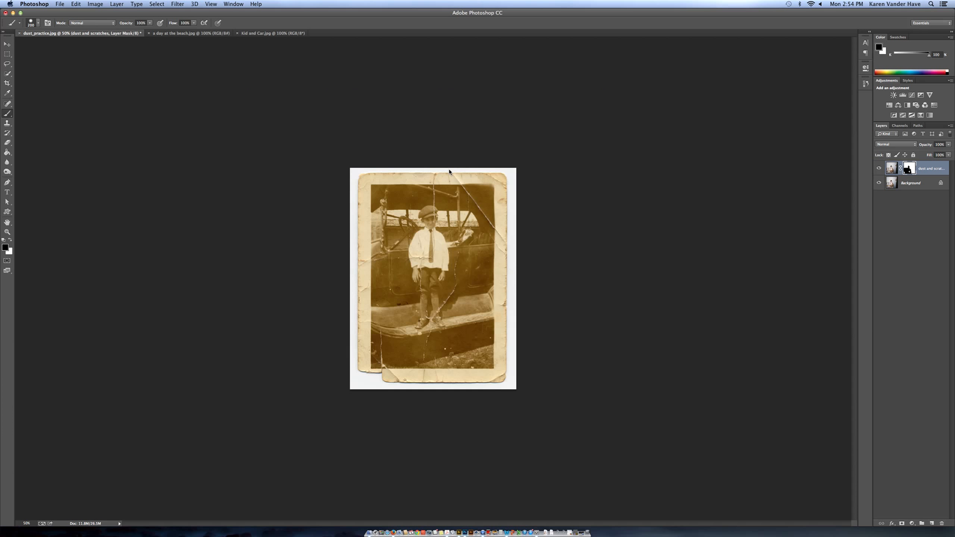
pyautogui.click(60, 33)
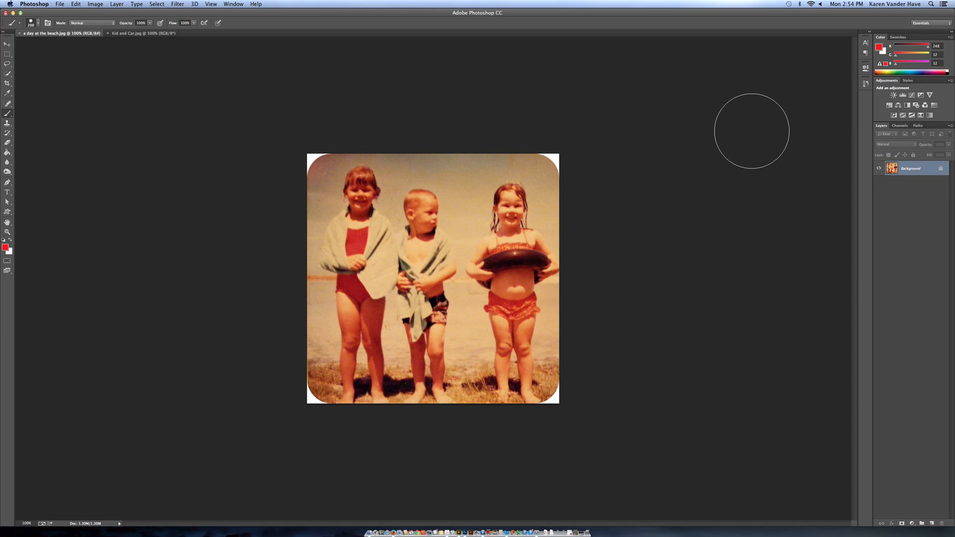
# - Duplicate the Background layer and cover the beach photo's two white upper corners with sky using the Clone Stamp
pyautogui.press('super+j')
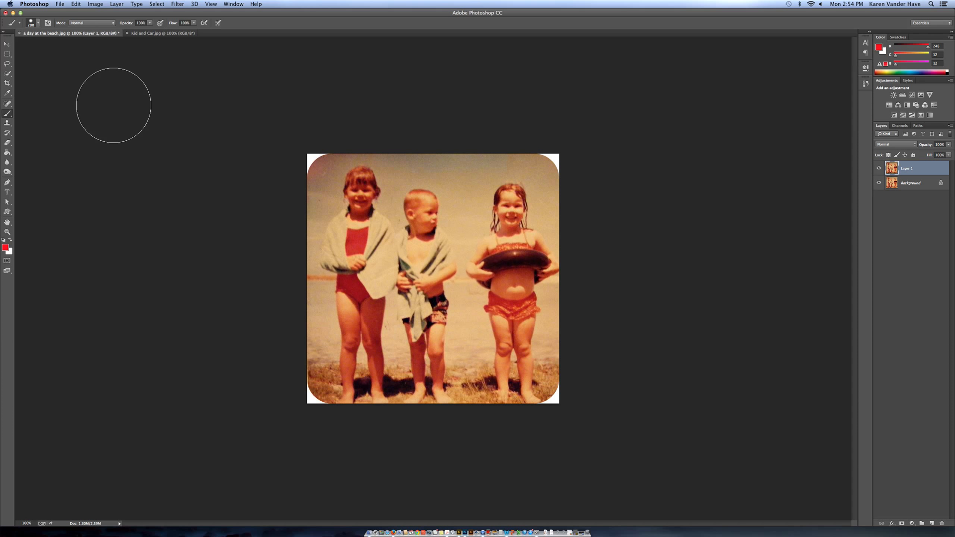
pyautogui.click(7, 123)
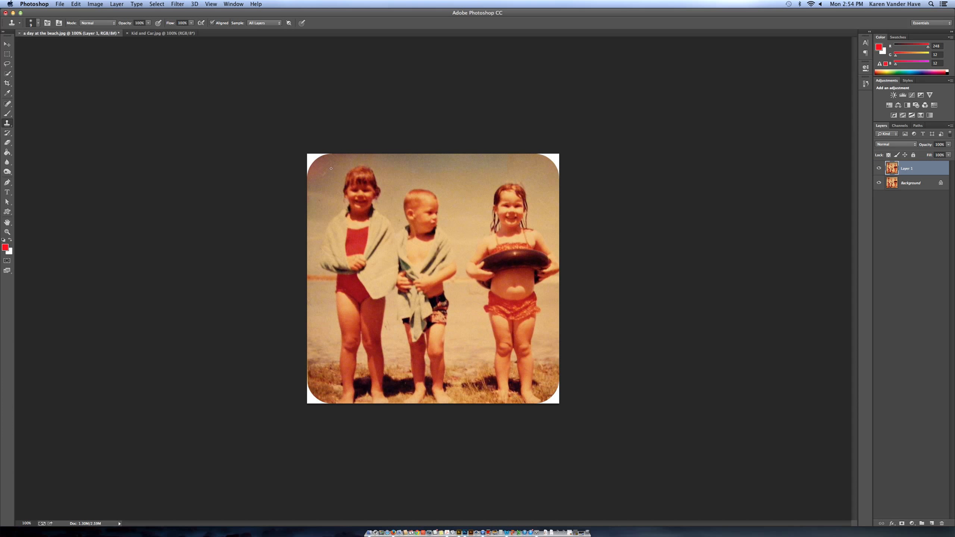
pyautogui.press(']')
pyautogui.click(317, 156)
pyautogui.keyDown('alt'); pyautogui.click(310, 183); pyautogui.keyUp('alt')
pyautogui.moveTo(309, 167); pyautogui.dragTo(313, 156)
pyautogui.click(309, 159)
pyautogui.keyDown('alt'); pyautogui.click(536, 166); pyautogui.keyUp('alt')
pyautogui.moveTo(538, 154); pyautogui.dragTo(556, 164)
pyautogui.keyDown('alt'); pyautogui.click(538, 168); pyautogui.keyUp('alt')
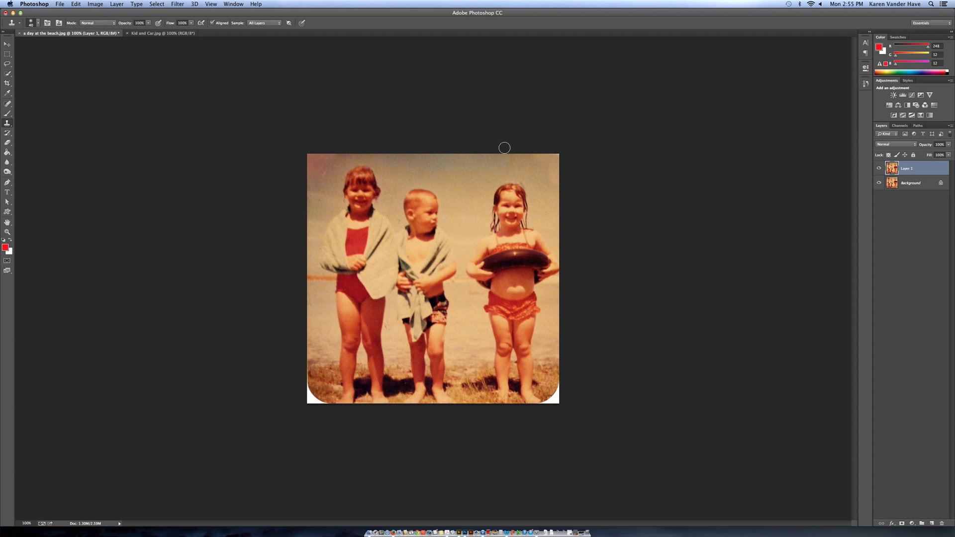
# - Add a Color Balance adjustment shifting the midtones to -84 toward cyan and strongly toward blue, and compare it with the previous state
pyautogui.click(898, 105)
pyautogui.moveTo(792, 103); pyautogui.dragTo(815, 129)
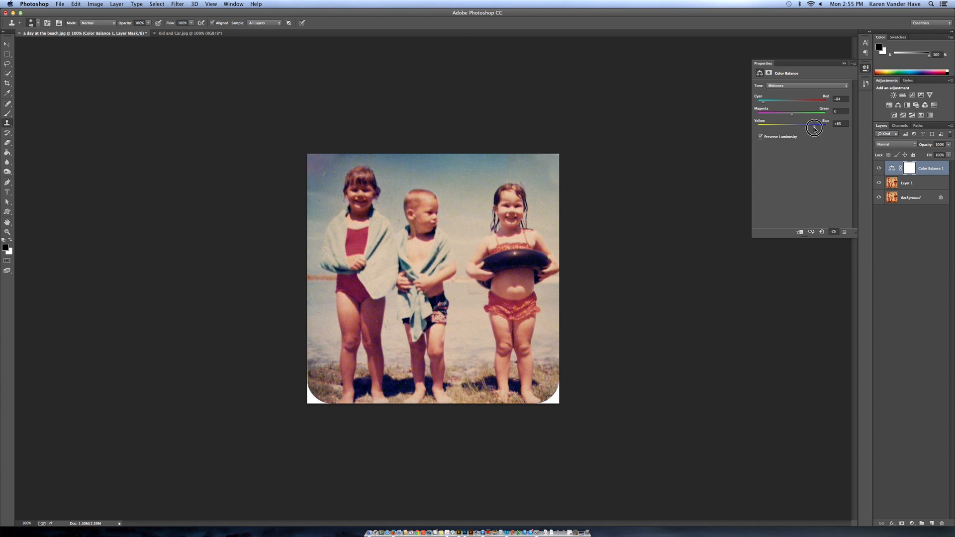
pyautogui.moveTo(814, 128); pyautogui.dragTo(815, 130)
pyautogui.click(811, 232)
pyautogui.click(811, 232)
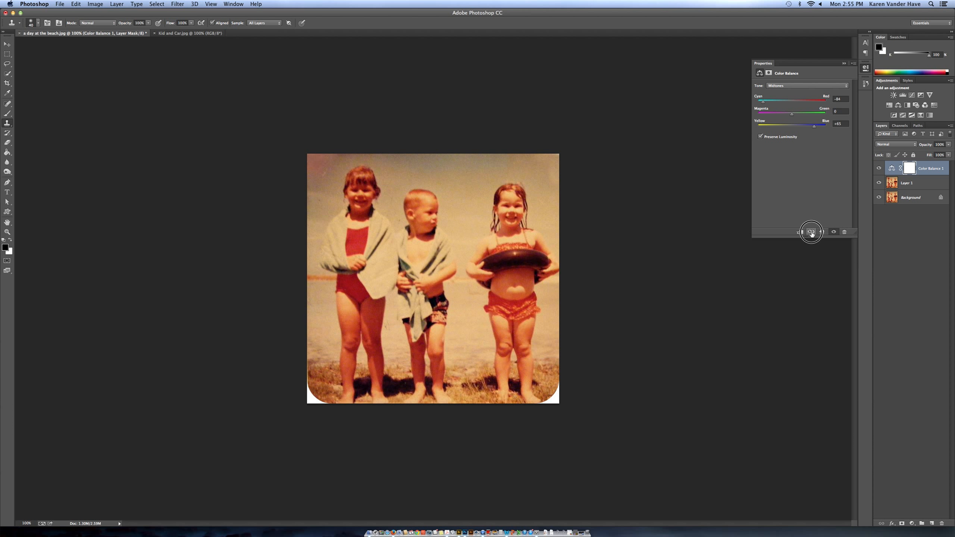
pyautogui.moveTo(812, 234); pyautogui.dragTo(811, 234)
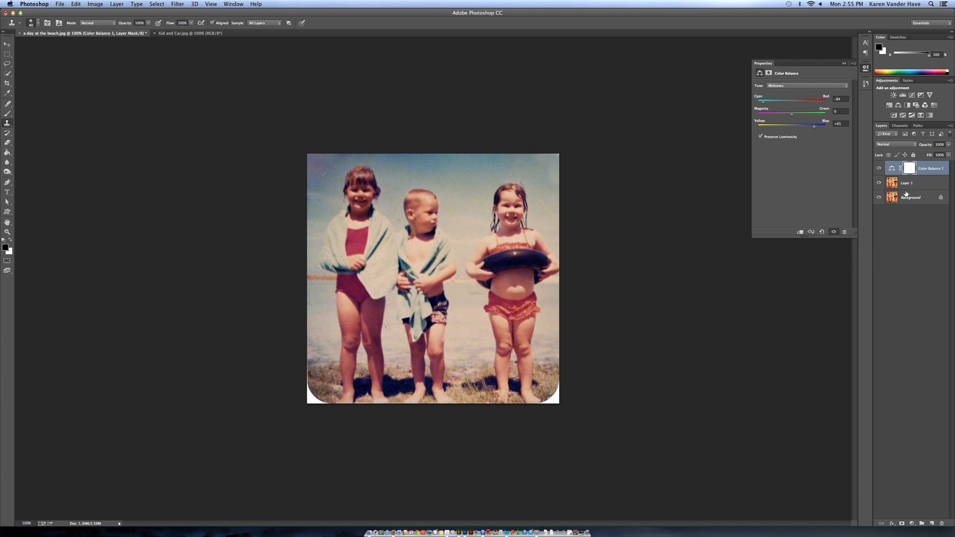
# - Close the beach photo and collapse the adjustment properties to leave Kid and Car.jpg in view
pyautogui.click(19, 33)
pyautogui.click(455, 172)
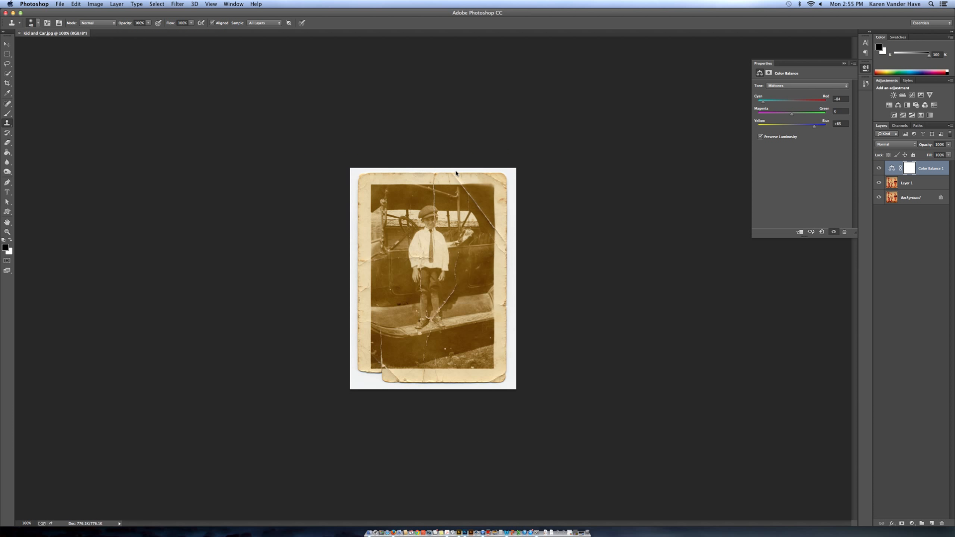
pyautogui.click(844, 63)
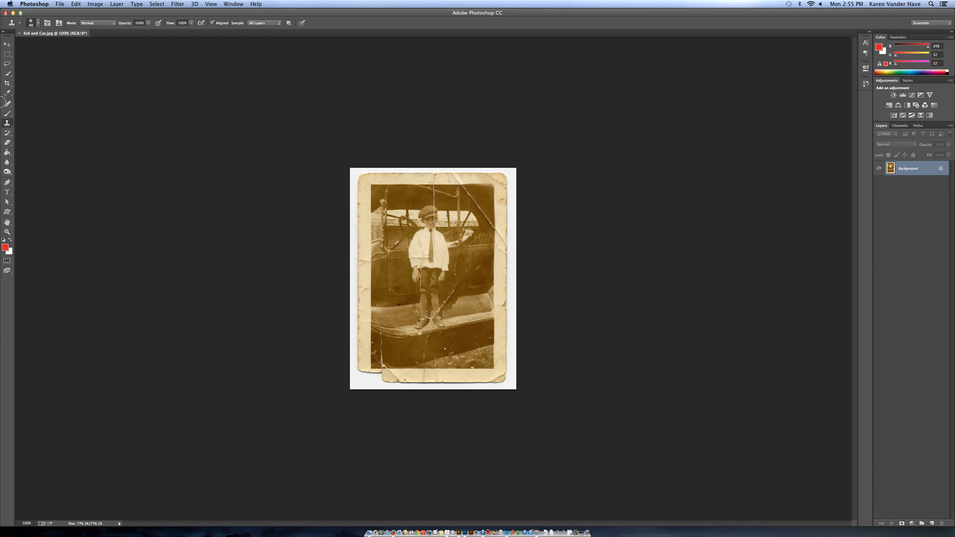
# - Crop Kid and Car.jpg at a 5:7 ratio to the sepia picture area inside the torn border
pyautogui.click(8, 83)
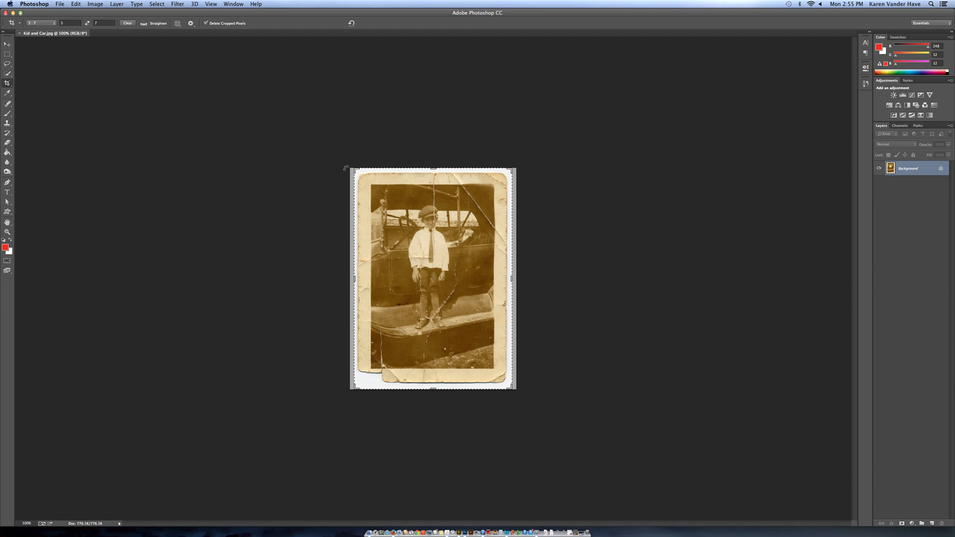
pyautogui.moveTo(356, 167); pyautogui.dragTo(376, 190)
pyautogui.moveTo(387, 206)
pyautogui.mouseDown()
pyautogui.moveTo(405, 228)
pyautogui.moveTo(373, 194)
pyautogui.moveTo(388, 215)
pyautogui.mouseUp()
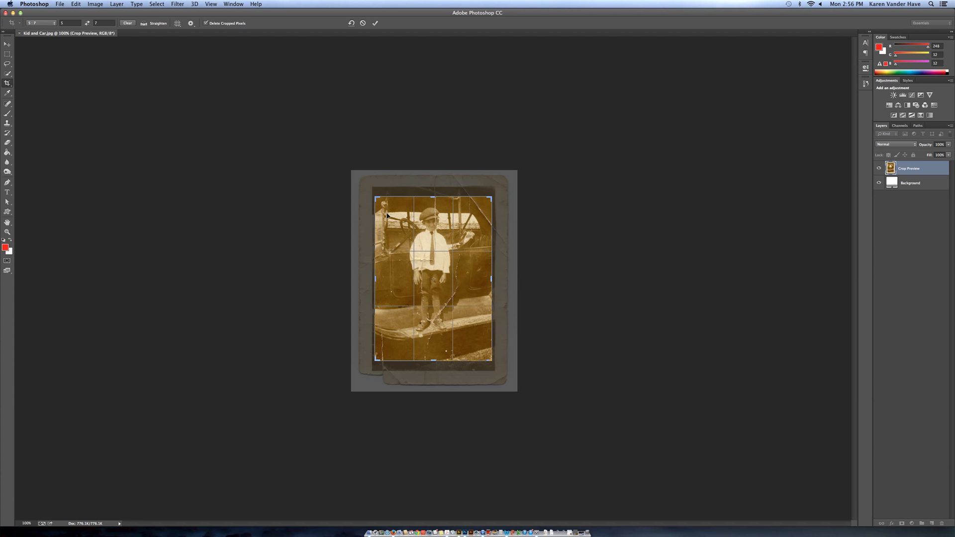
pyautogui.press('Return')
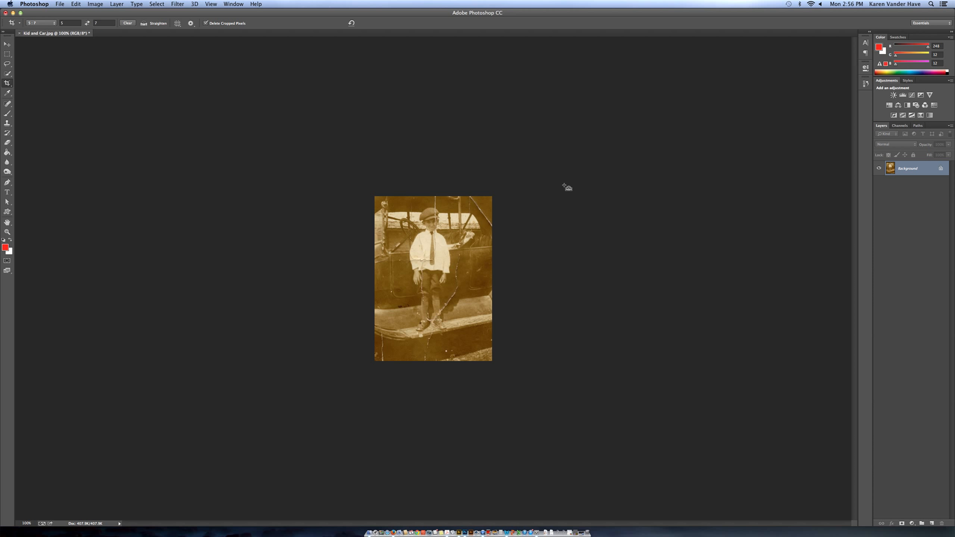
# - Duplicate the cropped Background layer and rename the copy "RETOUCHED CRACKS"
pyautogui.press('super+j')
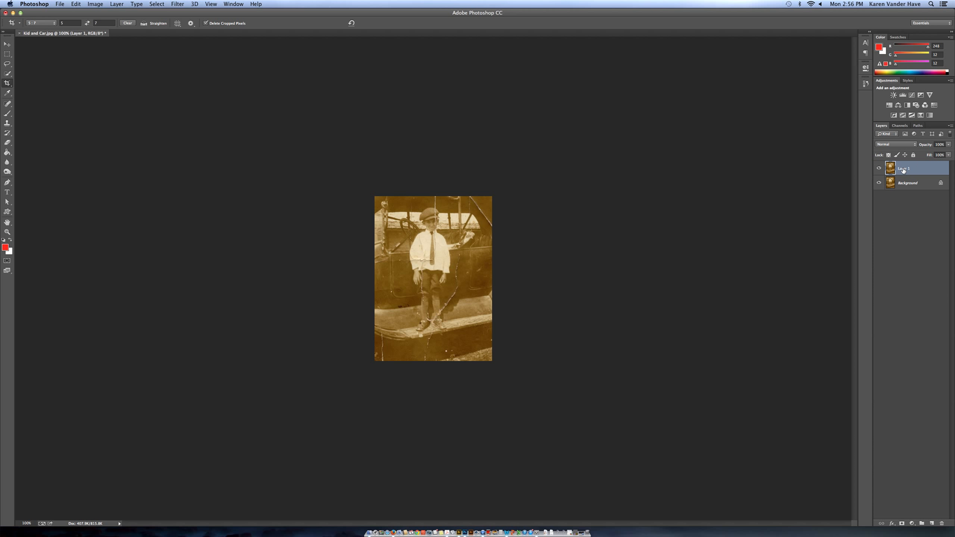
pyautogui.doubleClick(903, 170)
pyautogui.write('RETOUCHED CRACKS')
pyautogui.press('Return')
# - Add a Black & White adjustment and darken the dark area above the car window with the on-image adjustment, lowering Yellows to about 26
pyautogui.click(909, 106)
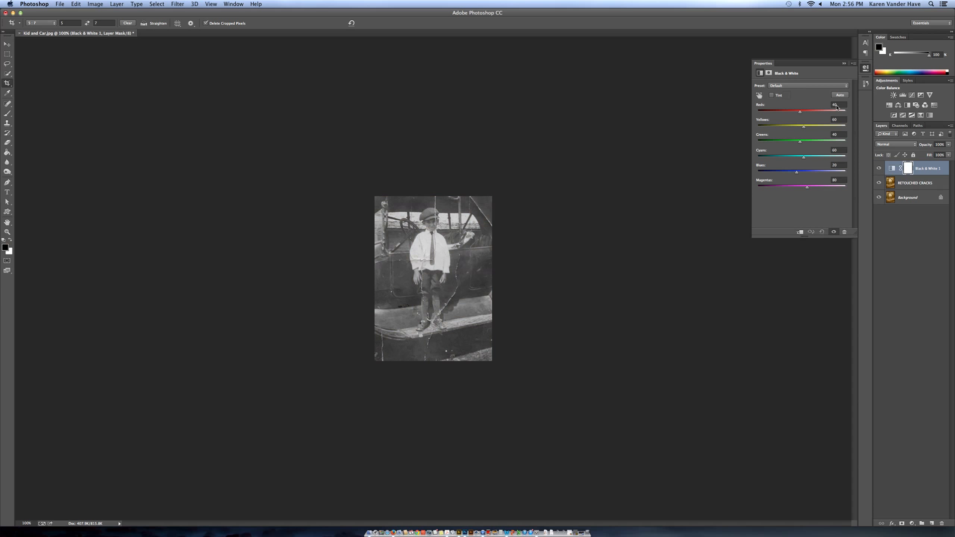
pyautogui.click(759, 95)
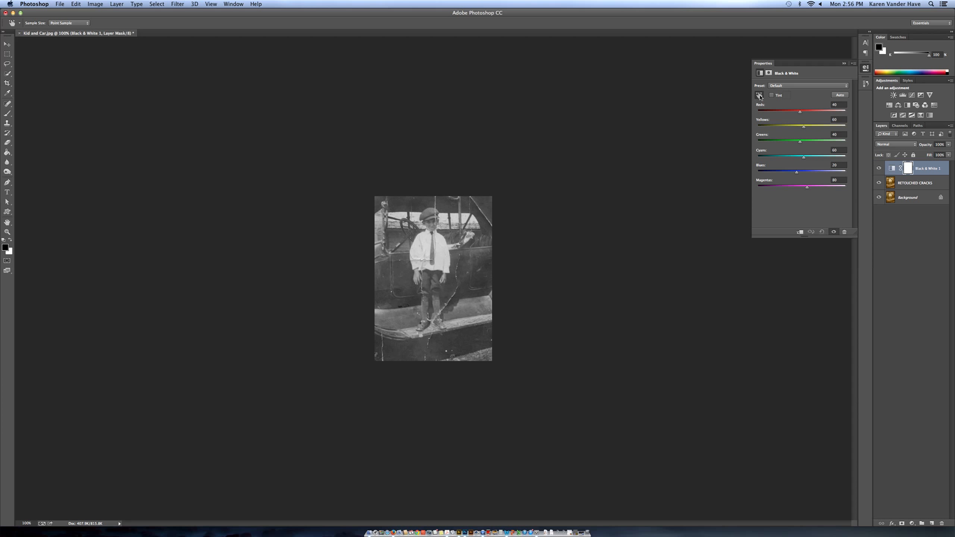
pyautogui.scroll(2, 440, 215)
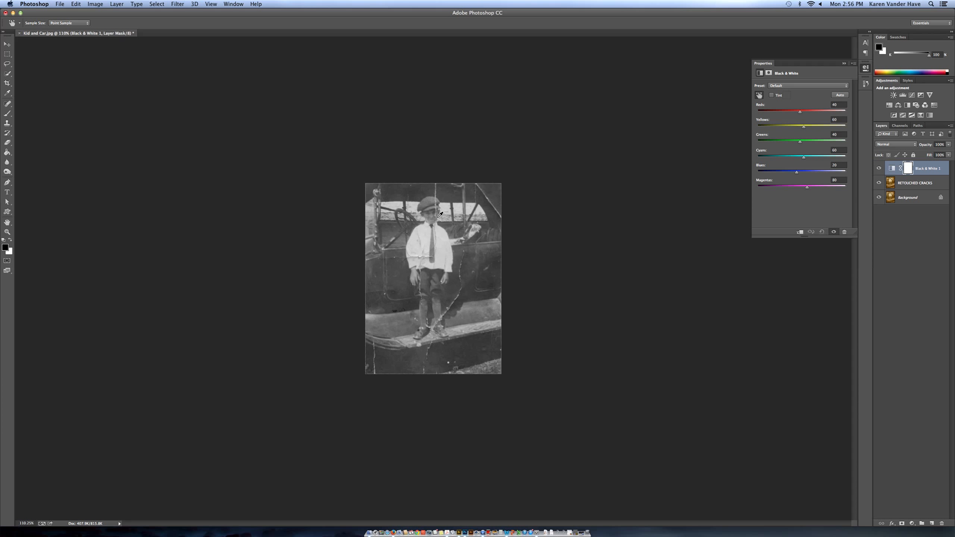
pyautogui.scroll(1, 440, 214)
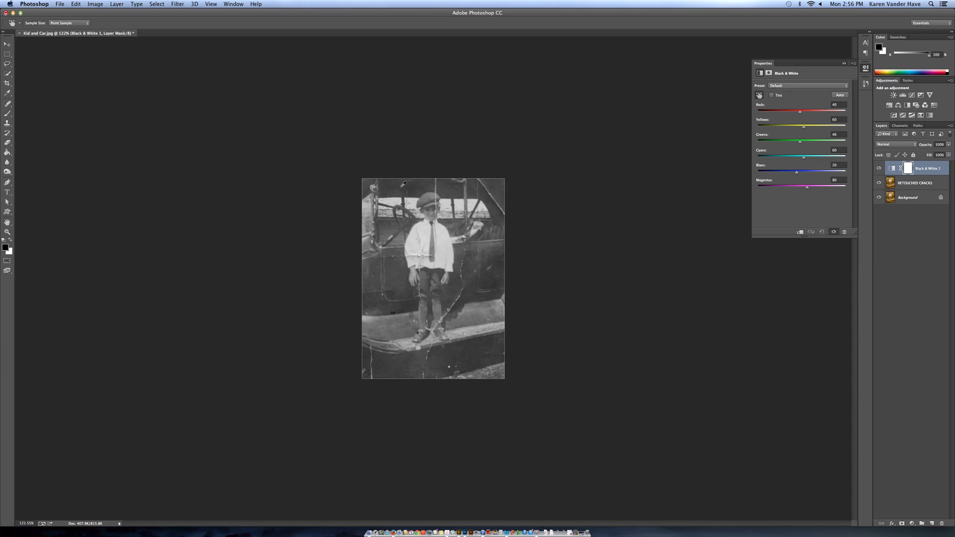
pyautogui.moveTo(401, 187); pyautogui.dragTo(393, 188)
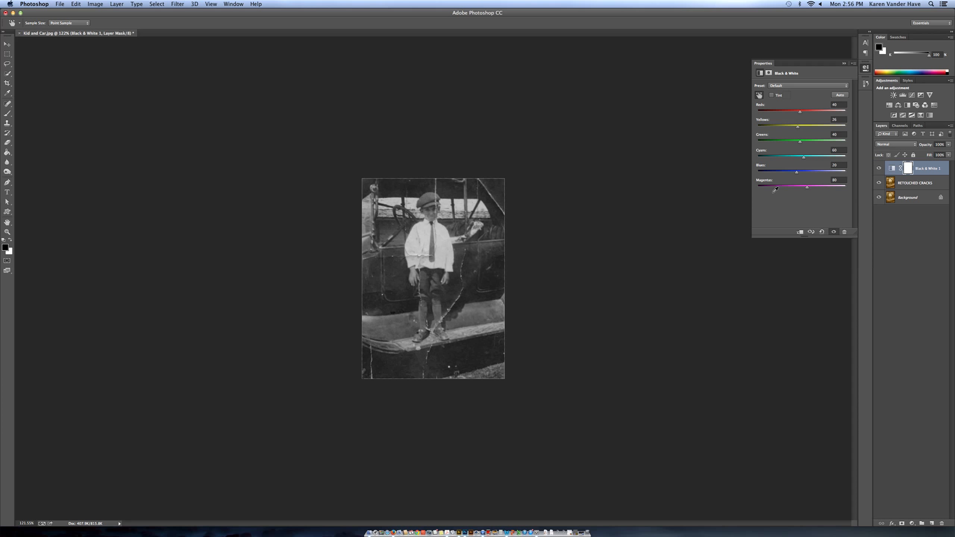
pyautogui.click(811, 232)
pyautogui.press('c')
# - Heal the crack on the car door beside the boy on the RETOUCHED CRACKS layer using a size 15 Spot Healing Brush
pyautogui.click(914, 183)
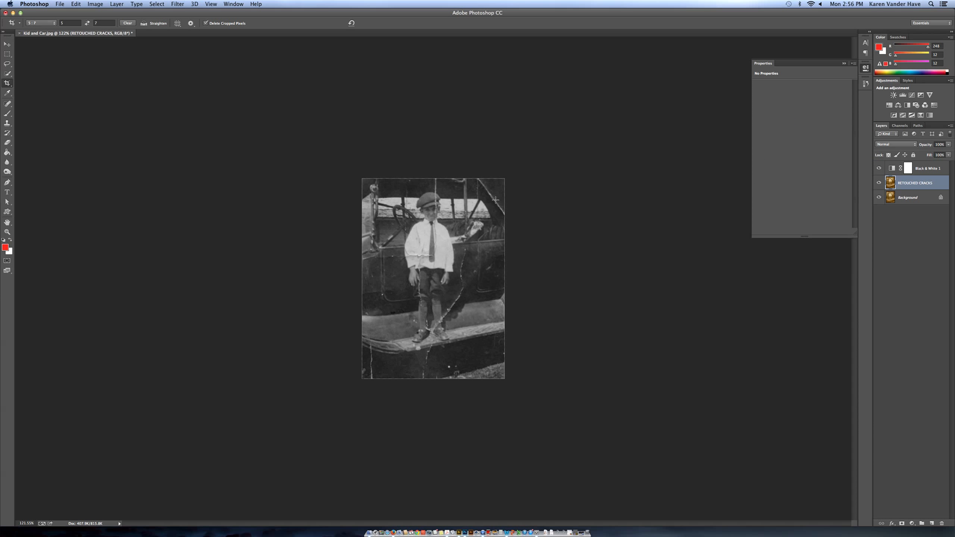
pyautogui.click(6, 105)
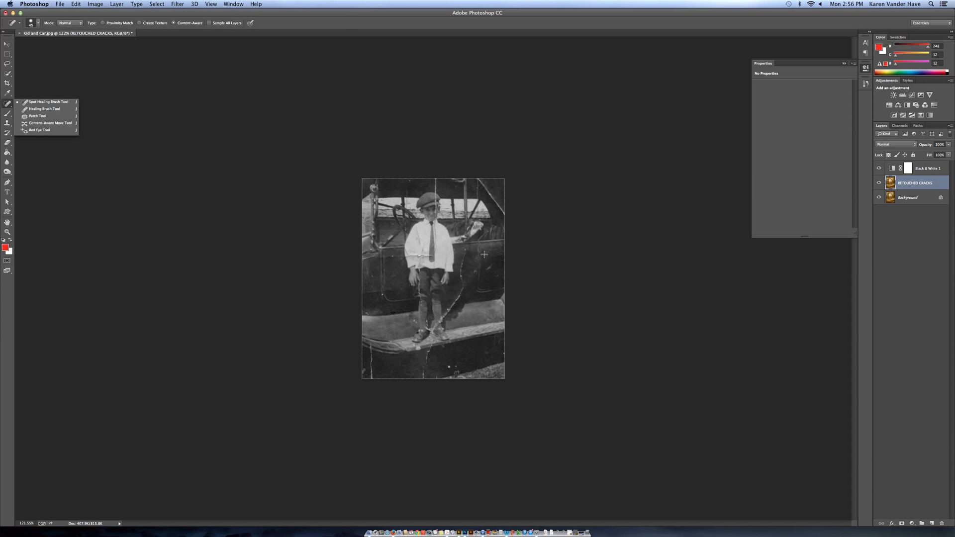
pyautogui.press('[')
pyautogui.press('[')
pyautogui.press('[')
pyautogui.press('[')
pyautogui.press('[')
pyautogui.press('[')
pyautogui.moveTo(467, 250); pyautogui.dragTo(465, 289)
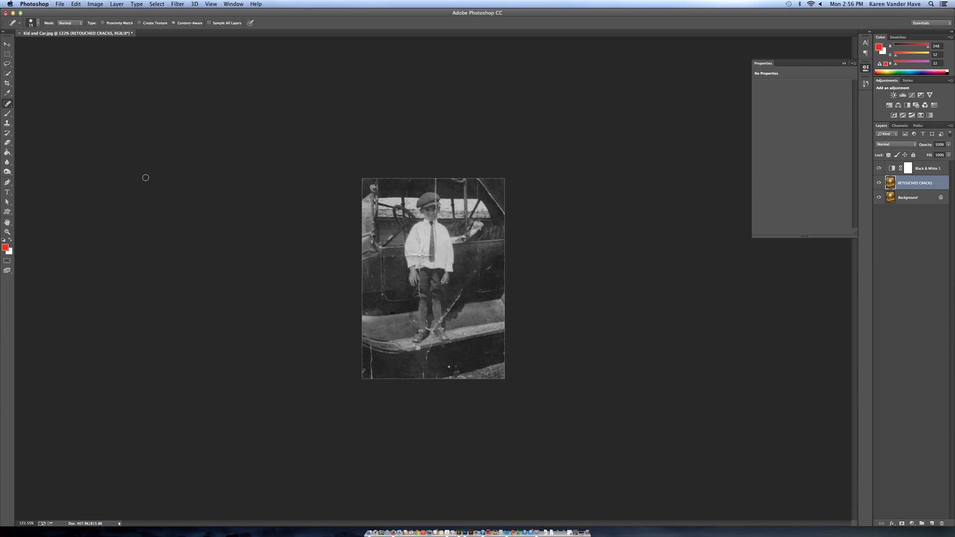
# - Clone over the vertical crack above and across the boy's cap and the diagonal crack beside his legs with a size 15 Clone Stamp
pyautogui.click(7, 123)
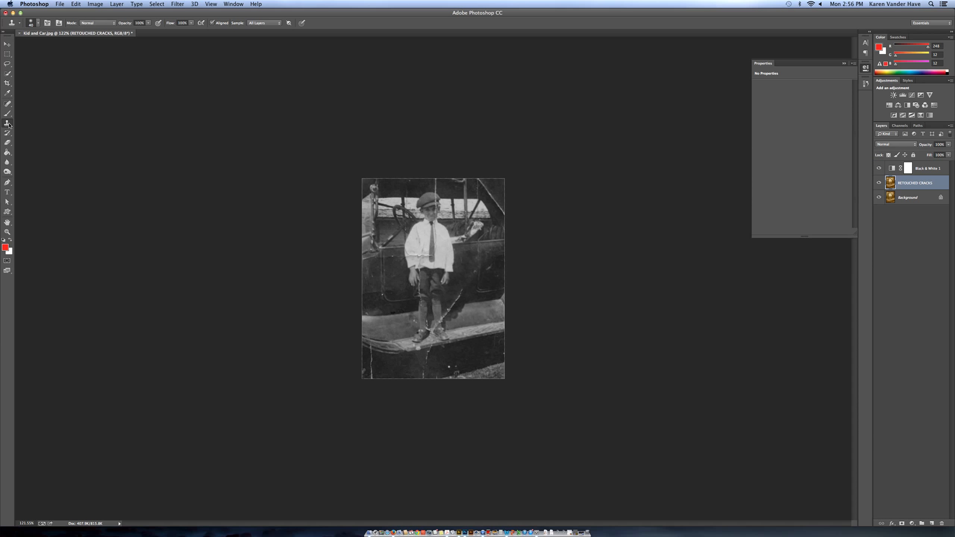
pyautogui.scroll(5, 434, 197)
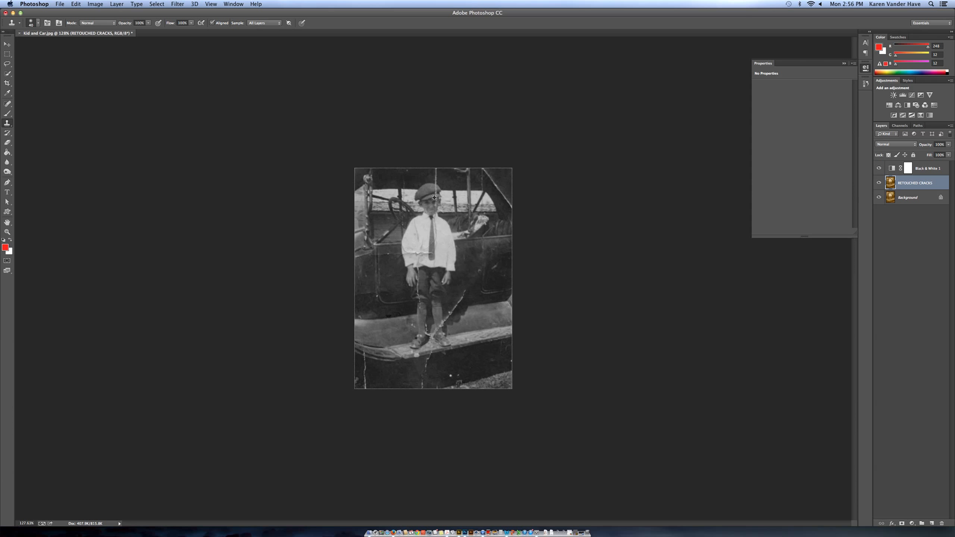
pyautogui.scroll(3, 434, 197)
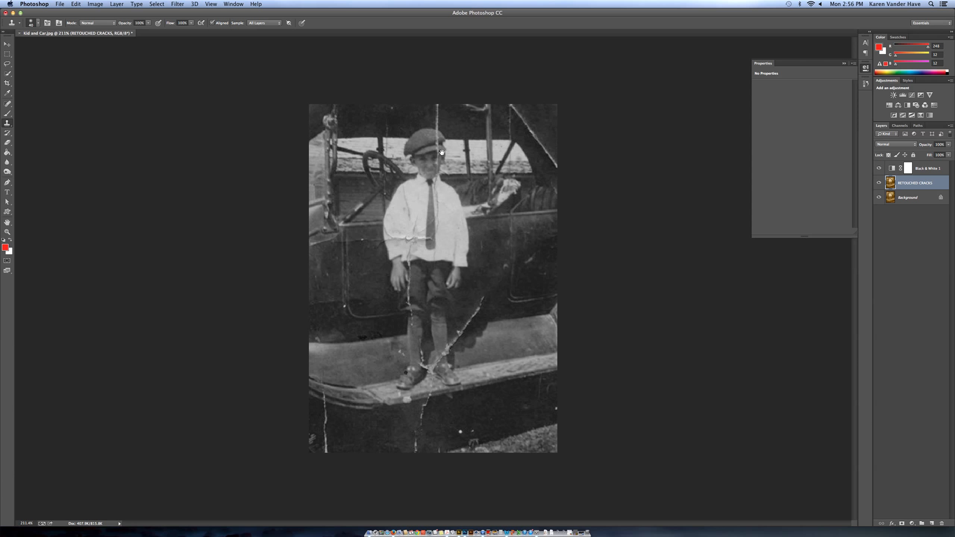
pyautogui.press('[')
pyautogui.press('[')
pyautogui.moveTo(437, 142); pyautogui.dragTo(439, 143)
pyautogui.click(436, 134)
pyautogui.keyDown('alt'); pyautogui.click(448, 108); pyautogui.keyUp('alt')
pyautogui.moveTo(438, 106); pyautogui.dragTo(446, 124)
pyautogui.scroll(3, 445, 350)
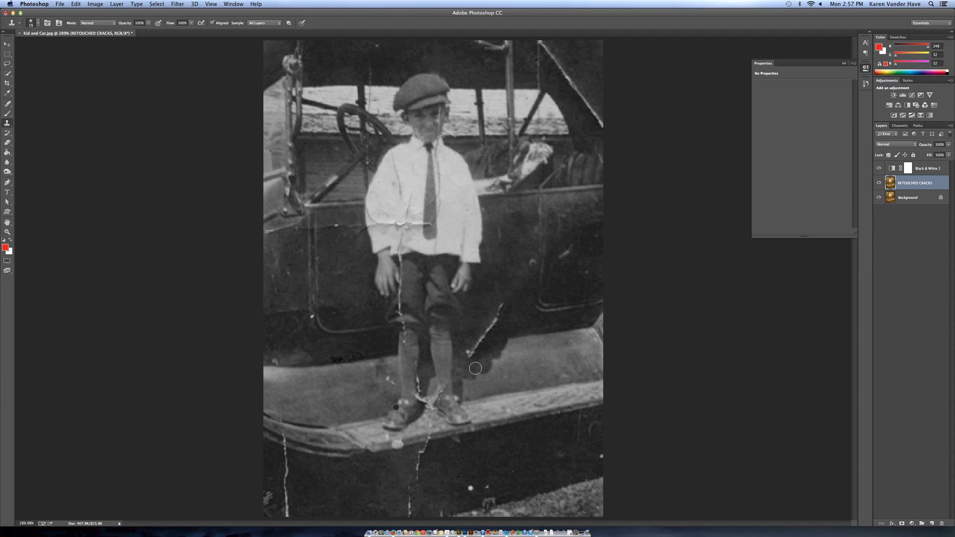
pyautogui.moveTo(481, 361)
pyautogui.mouseDown()
pyautogui.moveTo(469, 347)
pyautogui.moveTo(493, 340)
pyautogui.moveTo(484, 342)
pyautogui.moveTo(500, 316)
pyautogui.moveTo(512, 317)
pyautogui.mouseUp()
# - Add a new layer above the Black & White adjustment and name it "COLOR"
pyautogui.click(938, 172)
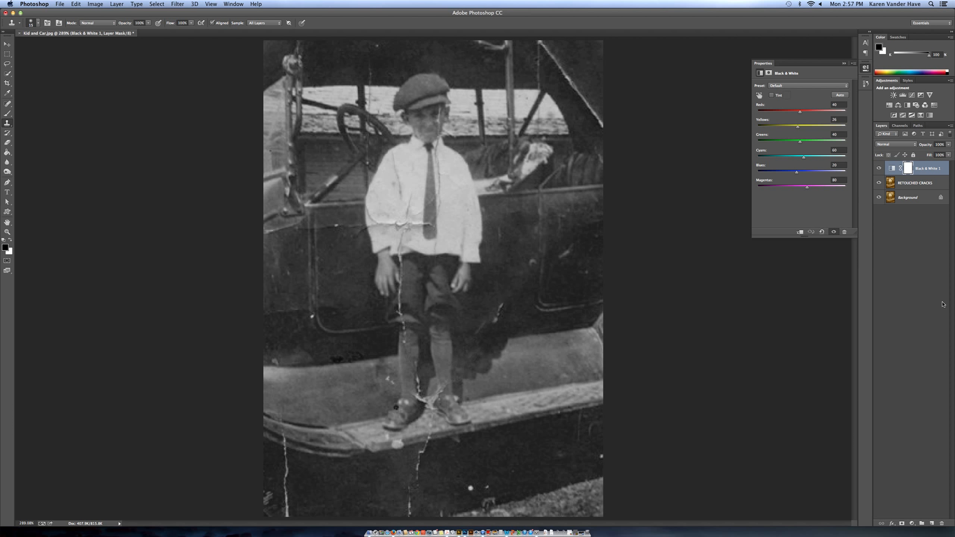
pyautogui.click(930, 523)
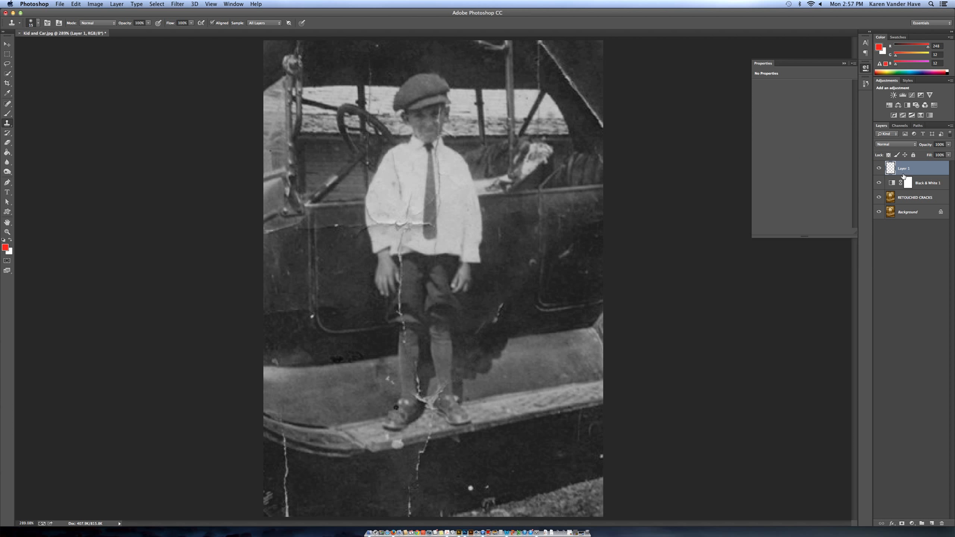
pyautogui.click(906, 170)
pyautogui.doubleClick(906, 169)
pyautogui.write('COLOR')
pyautogui.press('Return')
# - Paint the boy's cap solid red on the COLOR layer using a small Brush
pyautogui.click(7, 114)
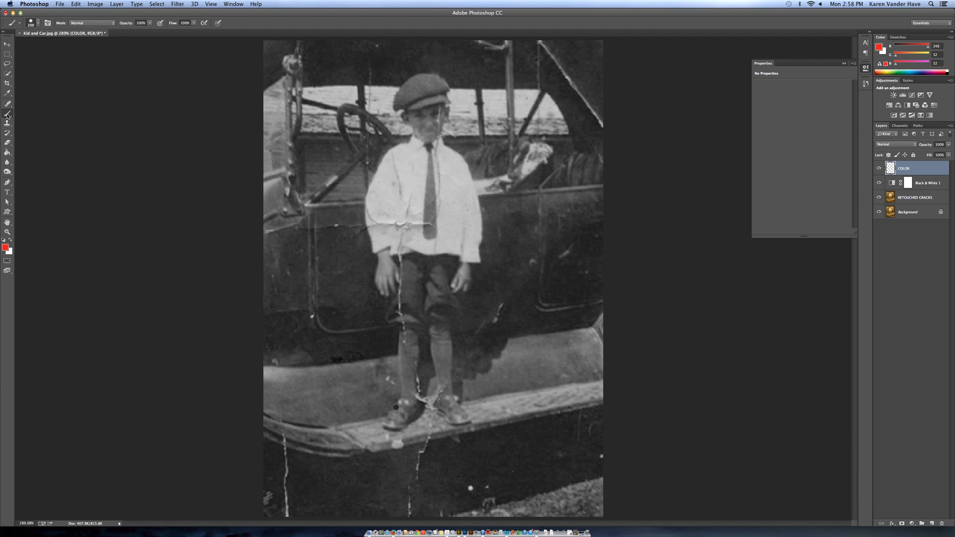
pyautogui.press('[')
pyautogui.press('[')
pyautogui.press('[')
pyautogui.press('[')
pyautogui.press('[')
pyautogui.press('[')
pyautogui.press('[')
pyautogui.moveTo(415, 79)
pyautogui.mouseDown()
pyautogui.moveTo(398, 104)
pyautogui.moveTo(446, 88)
pyautogui.moveTo(415, 79)
pyautogui.moveTo(406, 90)
pyautogui.moveTo(432, 85)
pyautogui.moveTo(406, 97)
pyautogui.moveTo(435, 90)
pyautogui.moveTo(428, 82)
pyautogui.moveTo(415, 90)
pyautogui.moveTo(421, 103)
pyautogui.moveTo(448, 101)
pyautogui.moveTo(396, 106)
pyautogui.mouseUp()
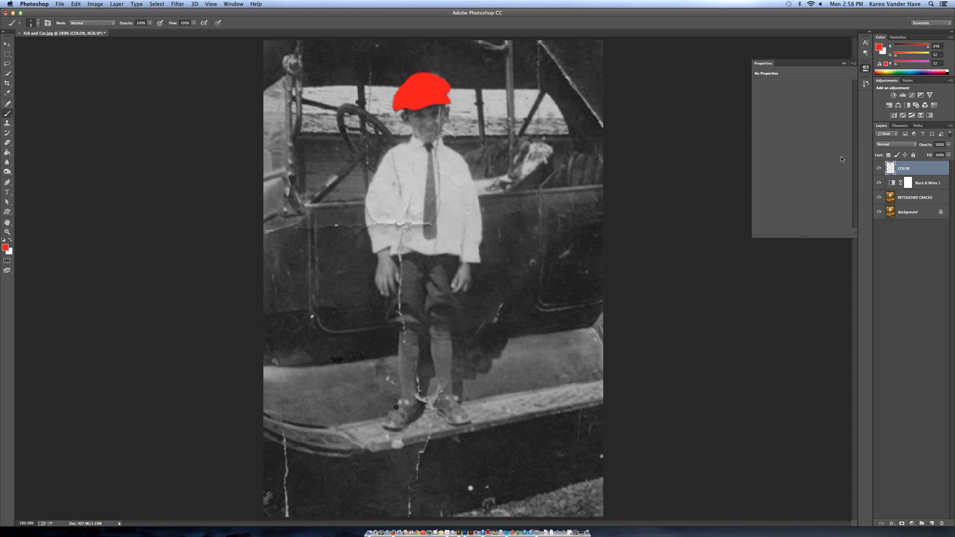
# - Set the COLOR layer's blend mode to Color and lower its opacity to about 18%
pyautogui.click(893, 145)
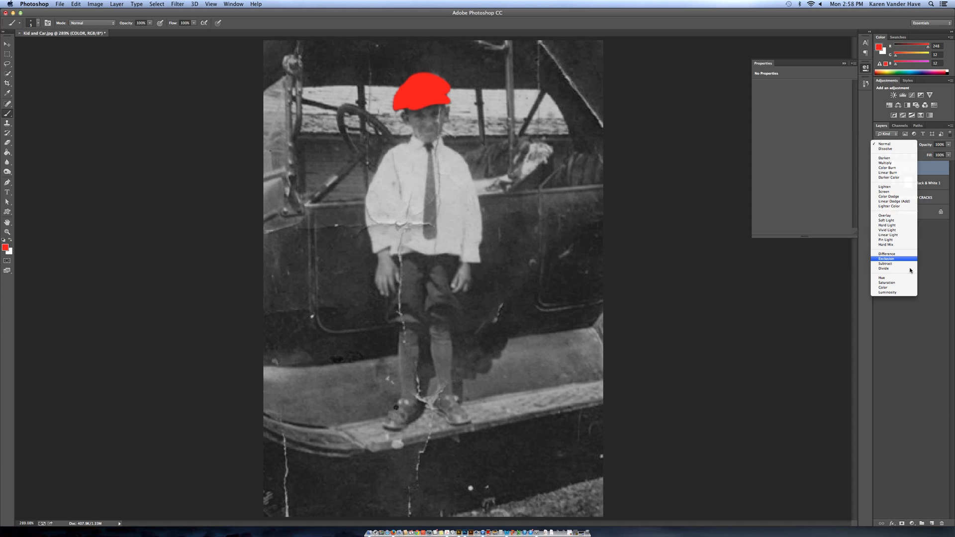
pyautogui.click(904, 287)
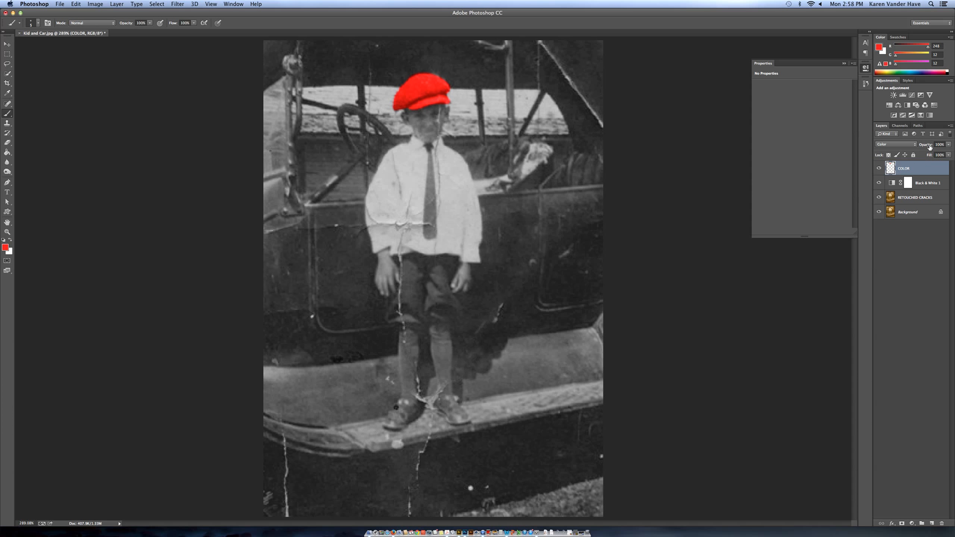
pyautogui.moveTo(930, 147); pyautogui.dragTo(890, 148)
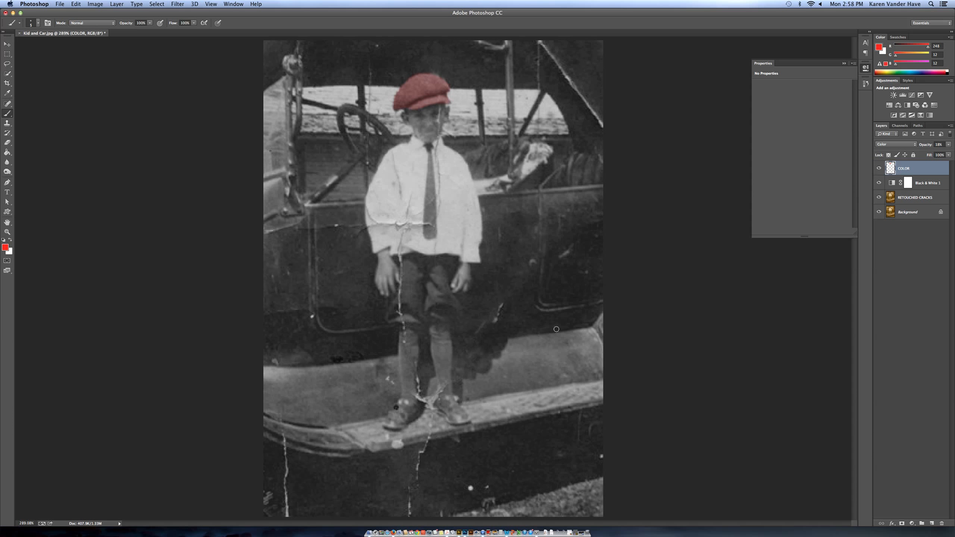
# - Add a new layer above the COLOR layer and name it "BLUE"
pyautogui.click(932, 523)
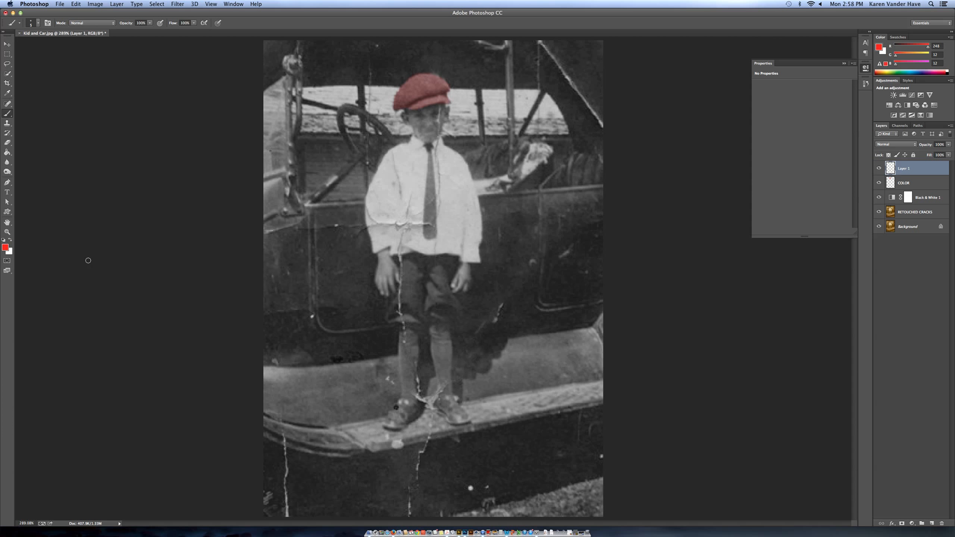
pyautogui.doubleClick(903, 170)
pyautogui.write('BLUE')
pyautogui.press('Return')
# - Set the foreground color to blue 0c3ef8 and paint over the boy's tie on the BLUE layer
pyautogui.click(4, 247)
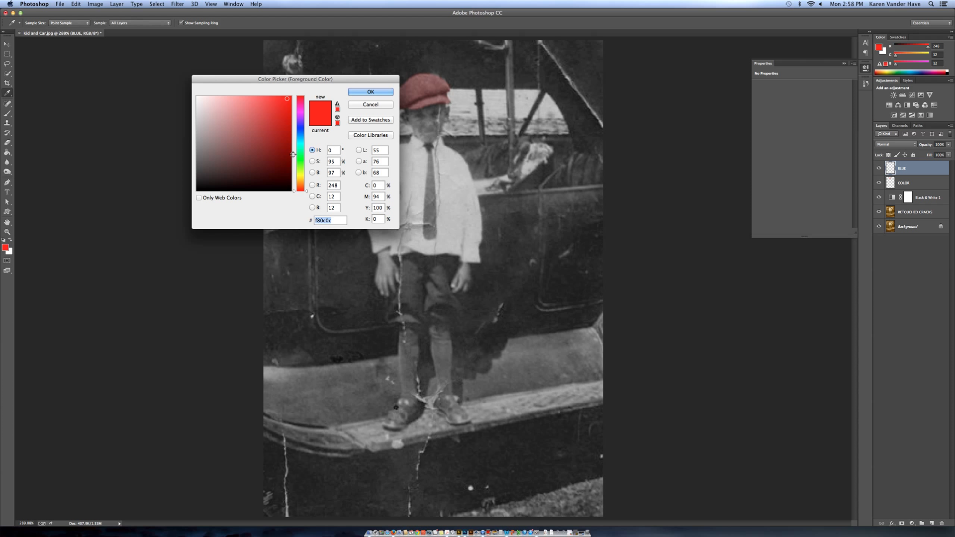
pyautogui.click(302, 134)
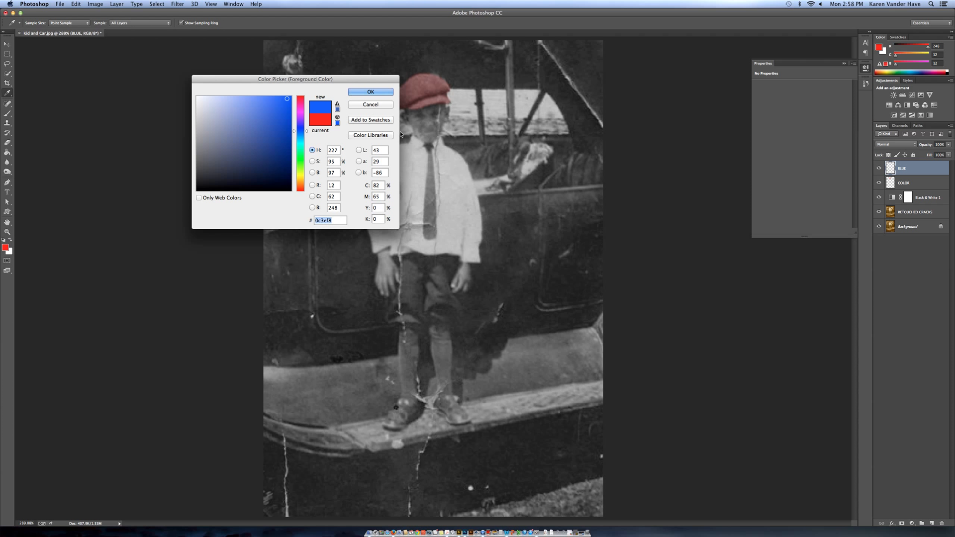
pyautogui.click(354, 92)
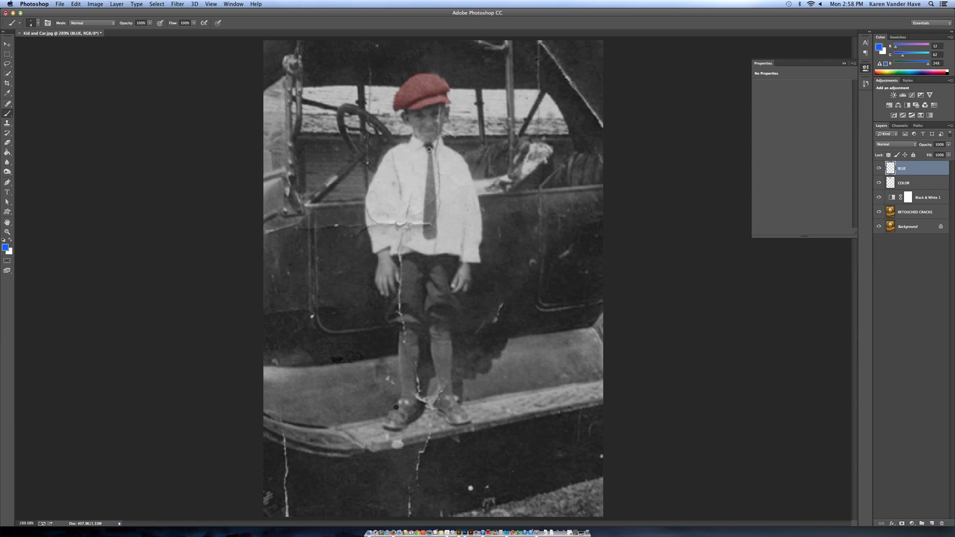
pyautogui.moveTo(428, 148)
pyautogui.mouseDown()
pyautogui.moveTo(437, 222)
pyautogui.moveTo(429, 238)
pyautogui.moveTo(428, 190)
pyautogui.moveTo(434, 227)
pyautogui.mouseUp()
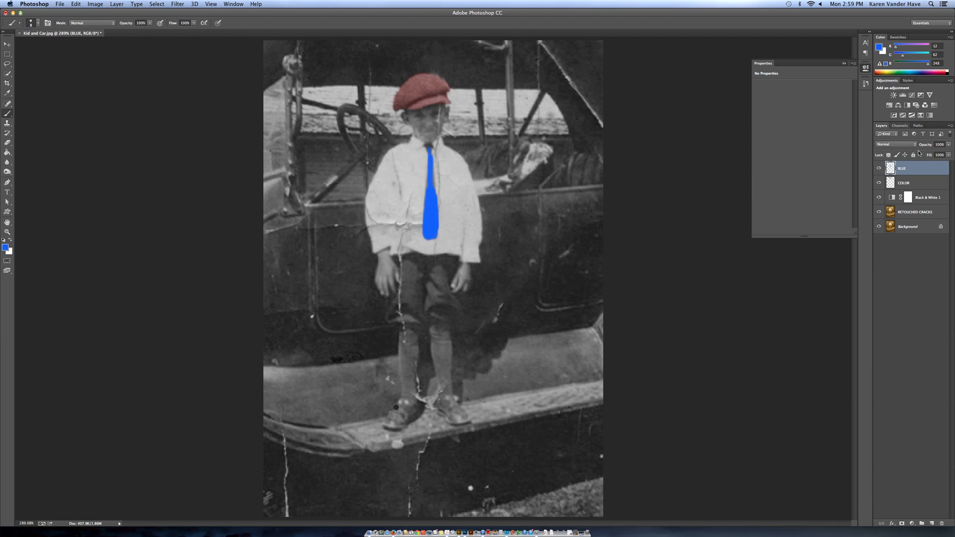
# - Set the BLUE layer's blend mode to Color and lower its opacity to about 30%
pyautogui.click(898, 144)
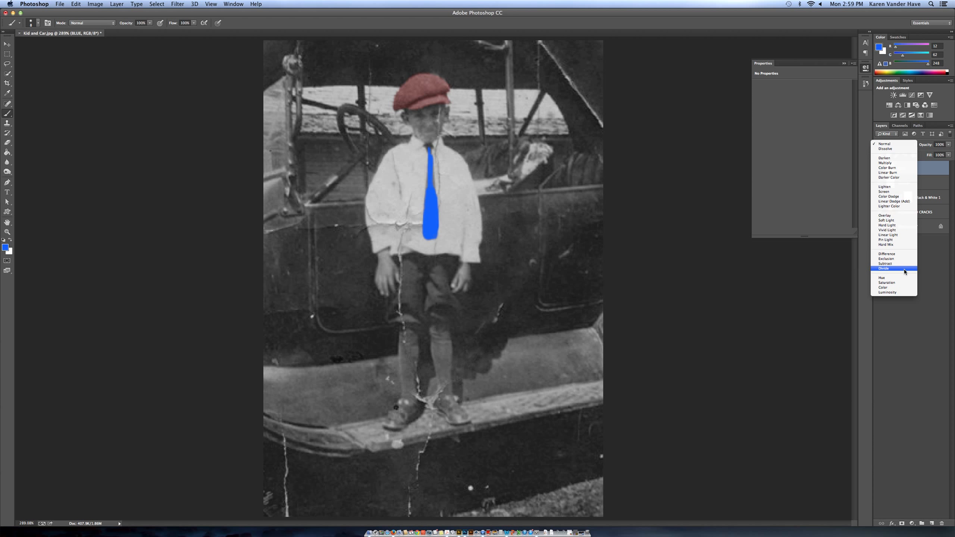
pyautogui.click(899, 287)
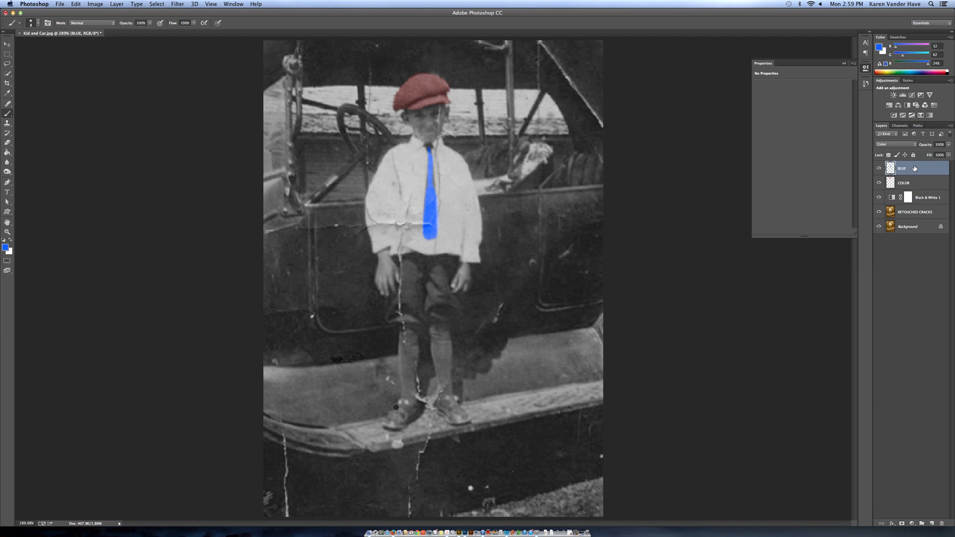
pyautogui.moveTo(925, 147); pyautogui.dragTo(900, 149)
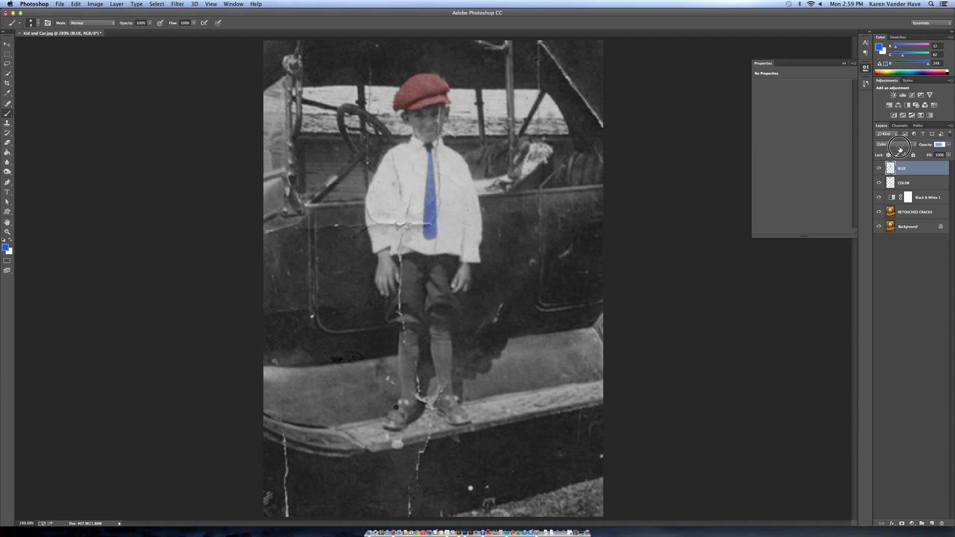
pyautogui.scroll(-3, 505, 246)
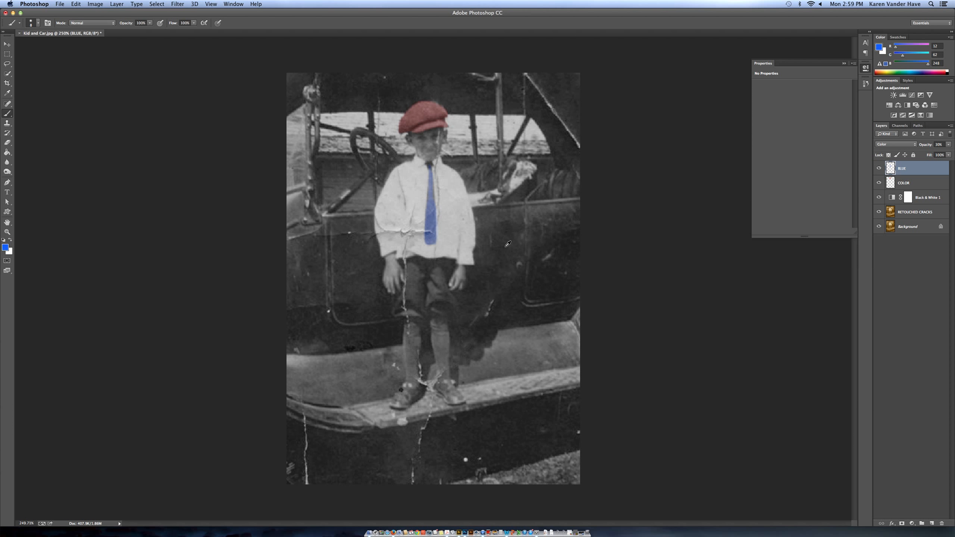
pyautogui.scroll(-1, 507, 244)
pyautogui.scroll(-1, 508, 244)
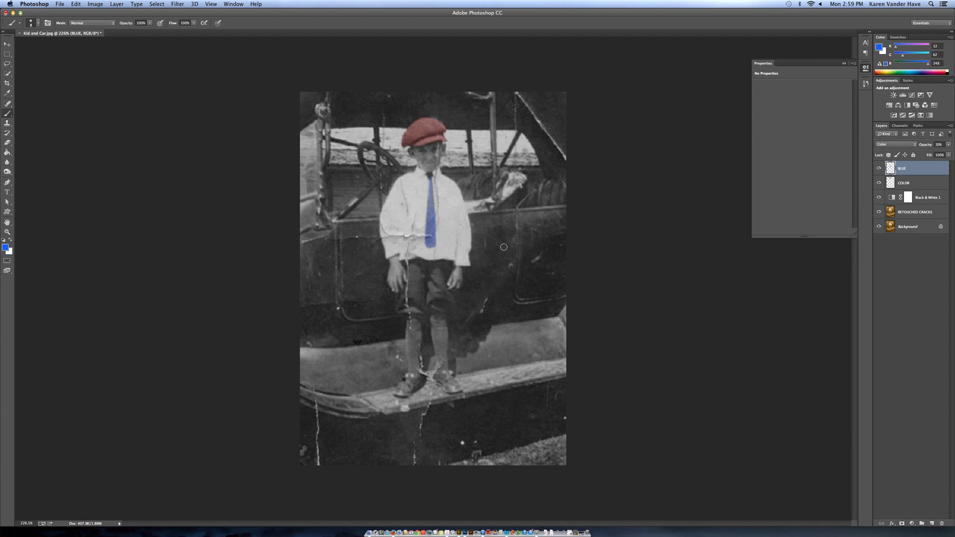